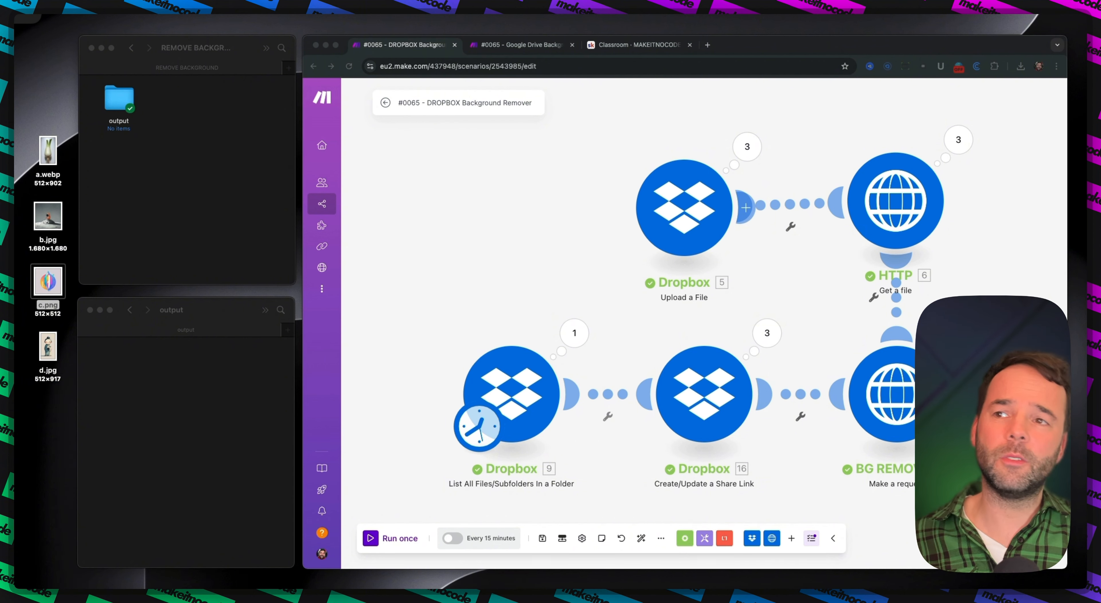
View the Google Drive Background Remover scenario and return to the Dropbox version
left_click(510, 223)
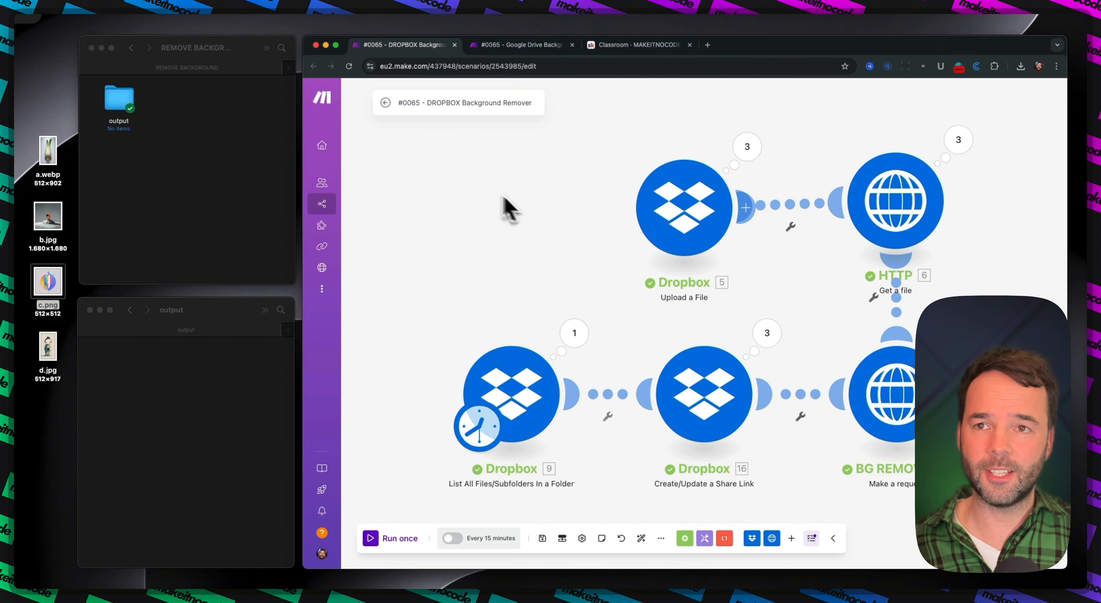
left_click(519, 45)
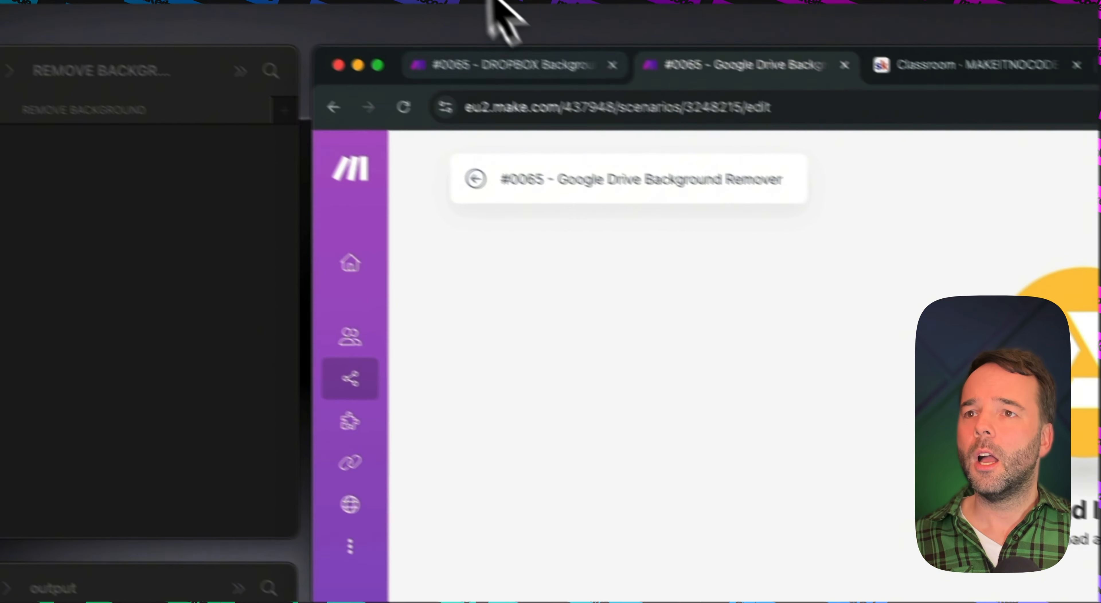
left_click(406, 44)
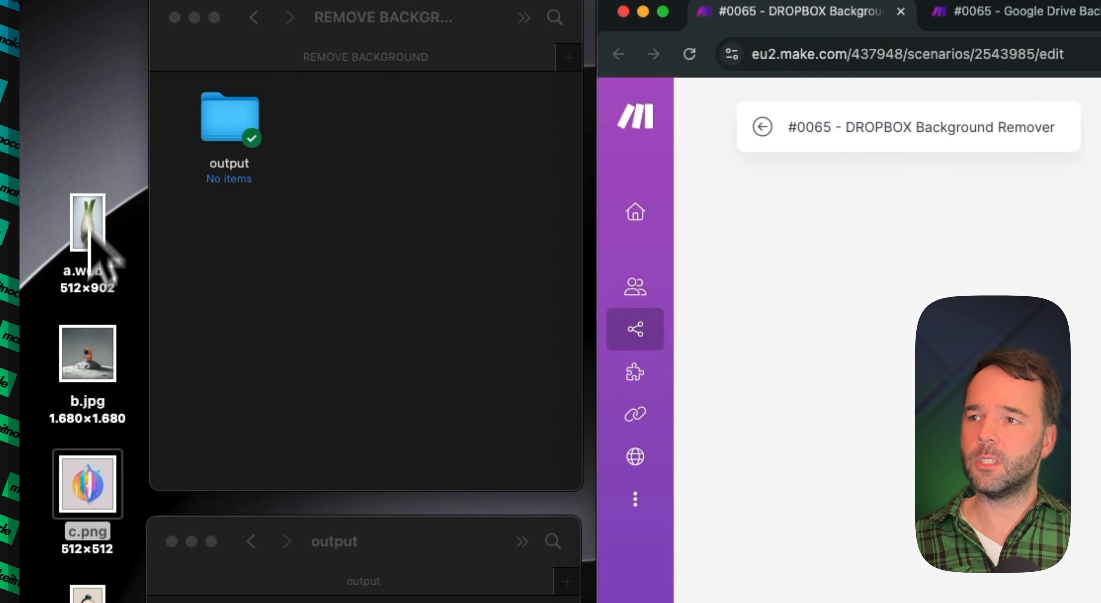
Move a.webp, b.jpg, c.png and d.jpg from the desktop into the REMOVE BACKGROUND folder
left_click_drag(89, 229, 238, 258)
left_click_drag(88, 355, 141, 365)
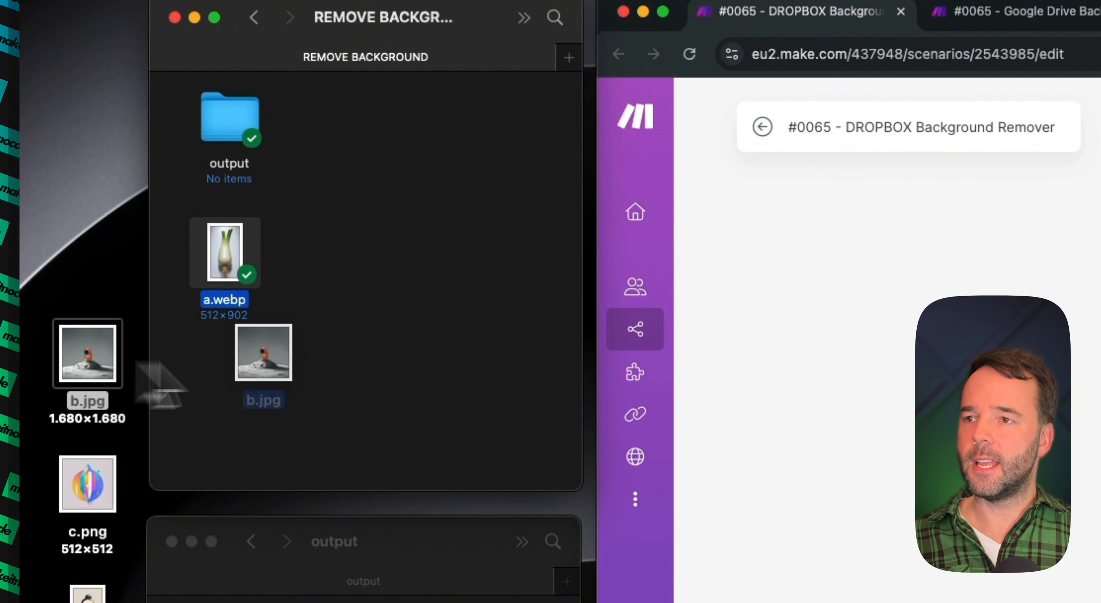
left_click_drag(263, 353, 327, 295)
left_click_drag(88, 483, 418, 264)
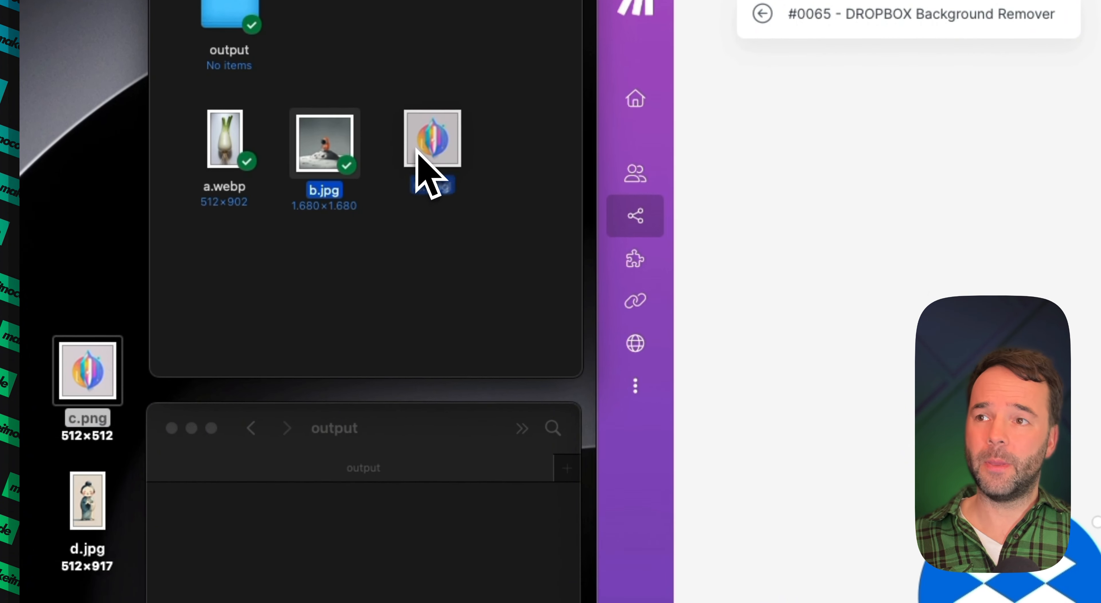
left_click_drag(89, 502, 283, 323)
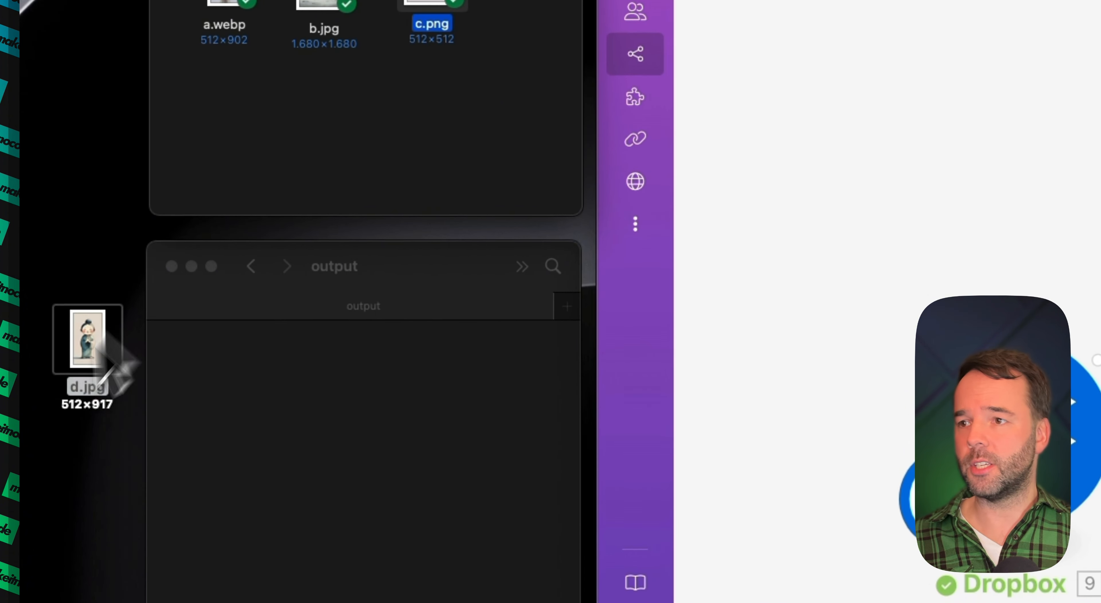
left_click_drag(88, 338, 241, 140)
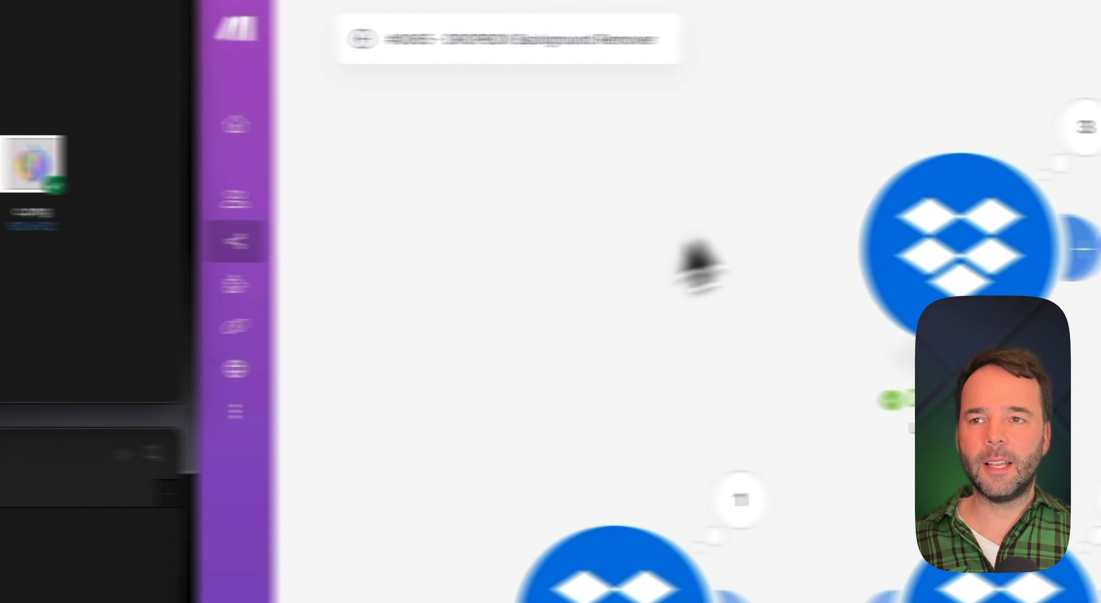
Run the Dropbox Background Remover scenario once and bring the REMOVE BACKGROUND folder into focus
left_click(401, 551)
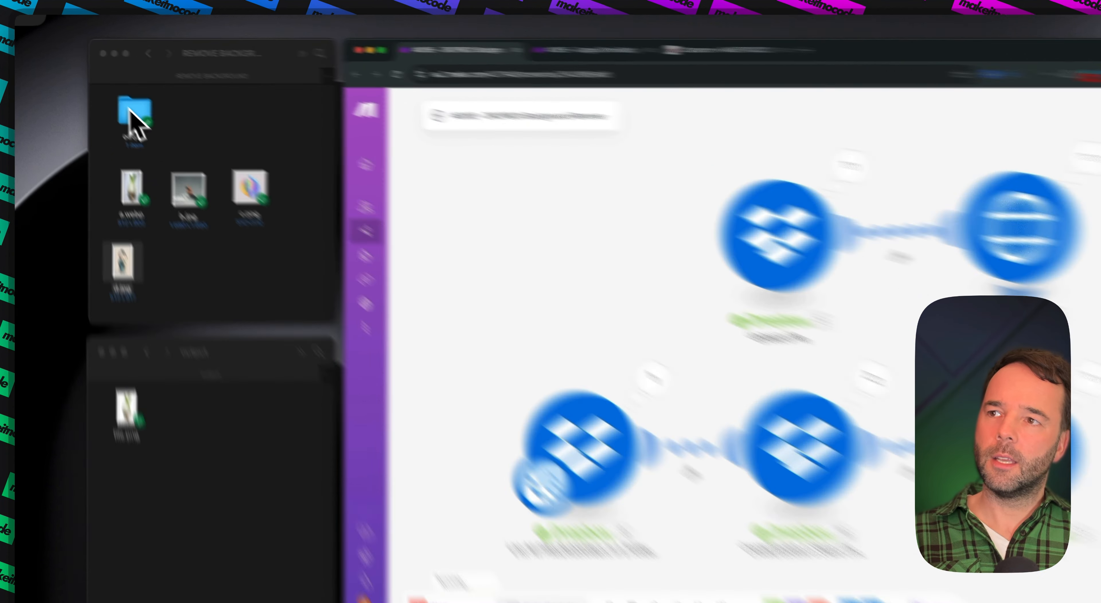
left_click(118, 99)
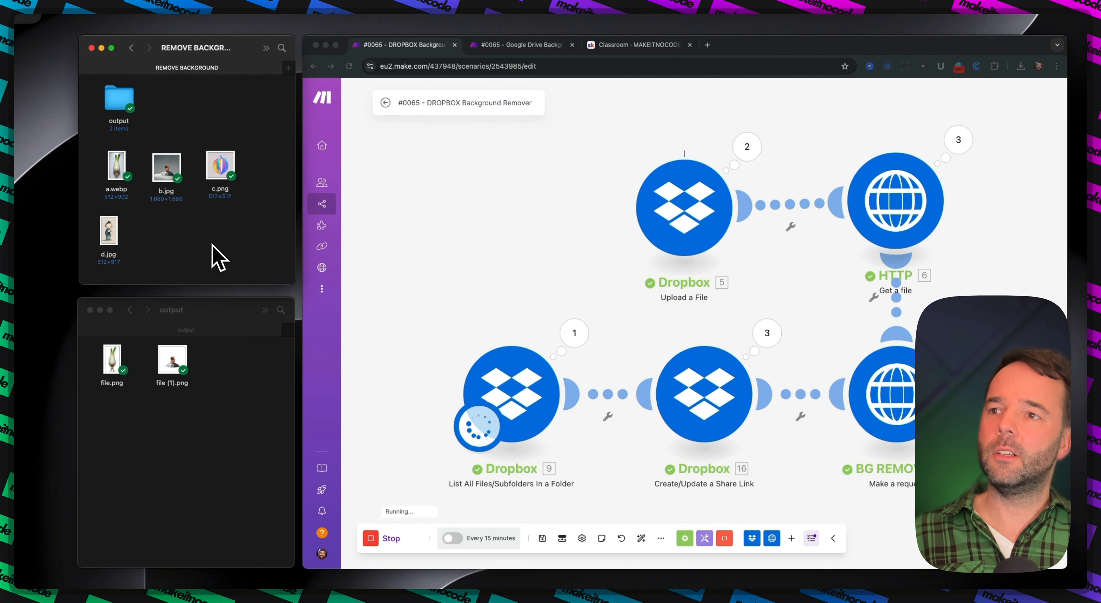
Preview the original a.webp and the processed file.png in the output folder, enlarging the preview to compare them
left_click(119, 169)
key("space")
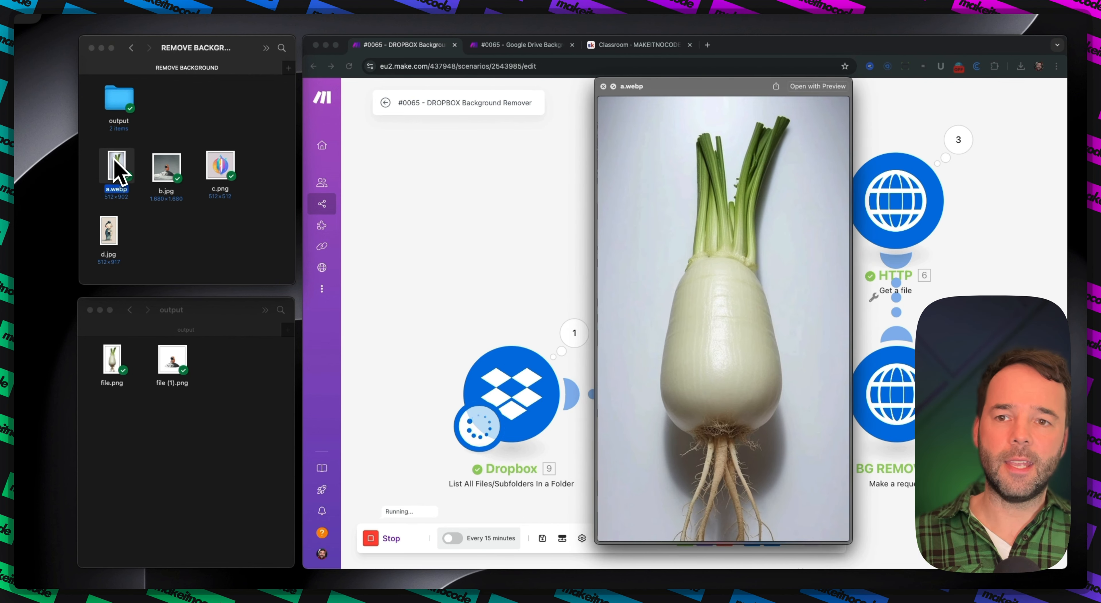
left_click(113, 364)
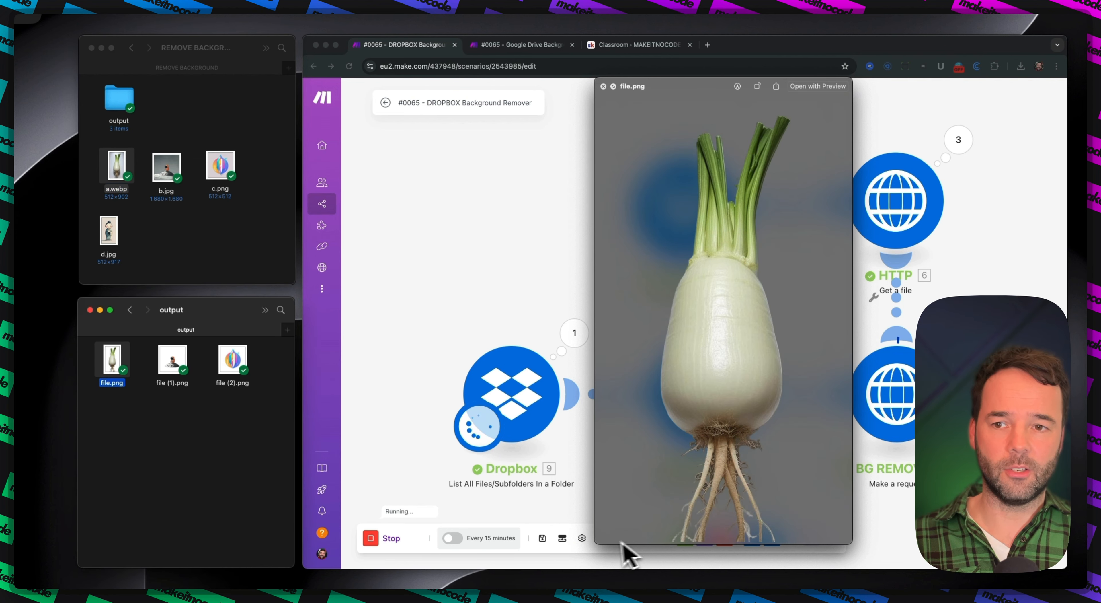
left_click_drag(597, 546, 561, 562)
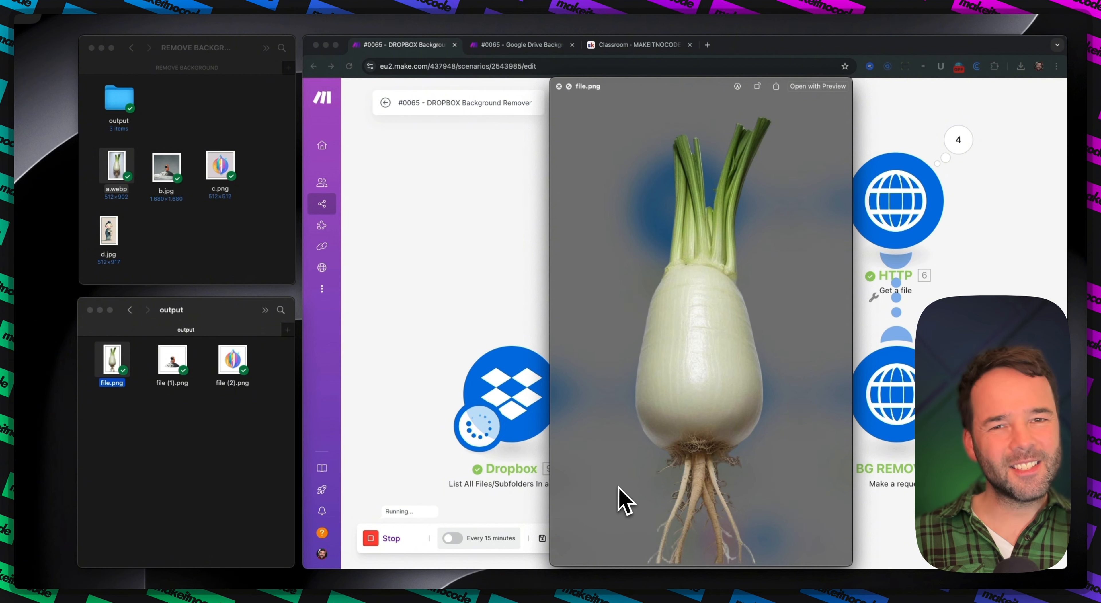
key("space")
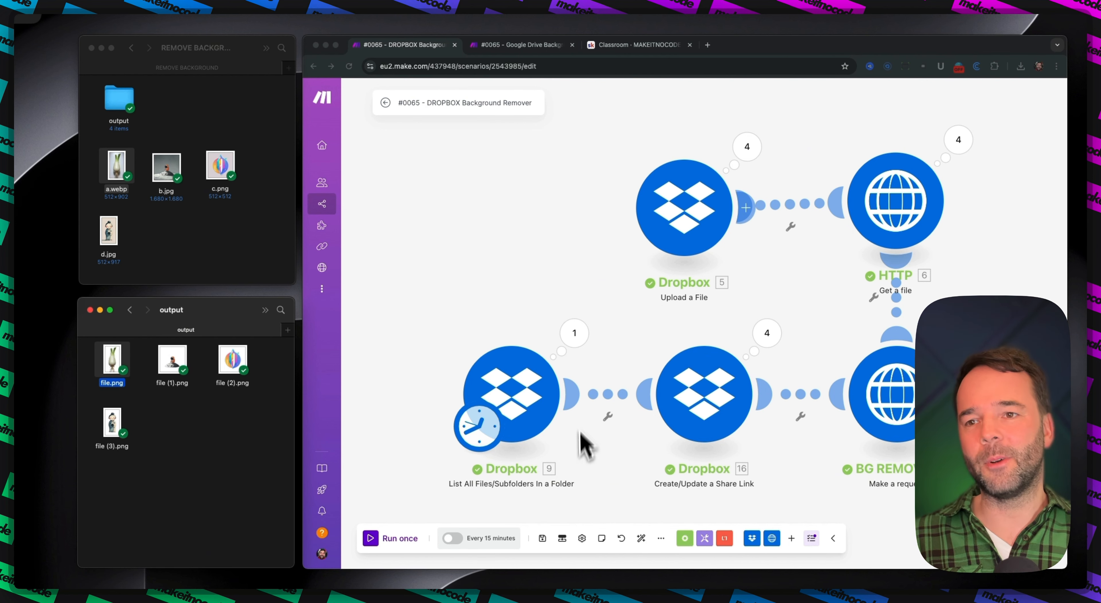
Open the settings of the List All Files/Subfolders In a Folder module to check its source folder
left_click(499, 238)
left_click_drag(523, 263, 502, 171)
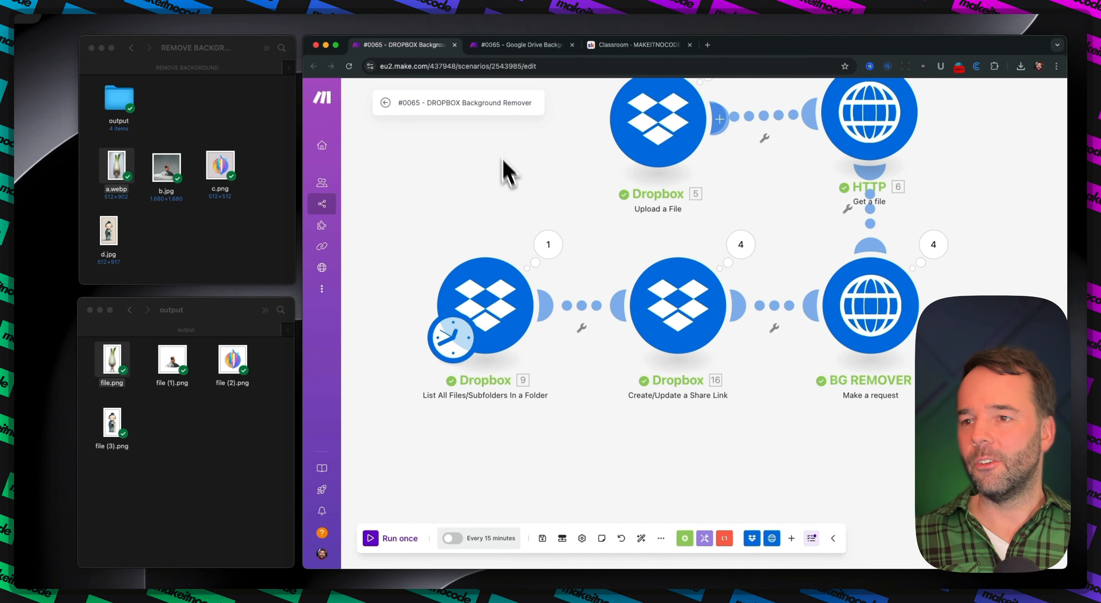
left_click(444, 368)
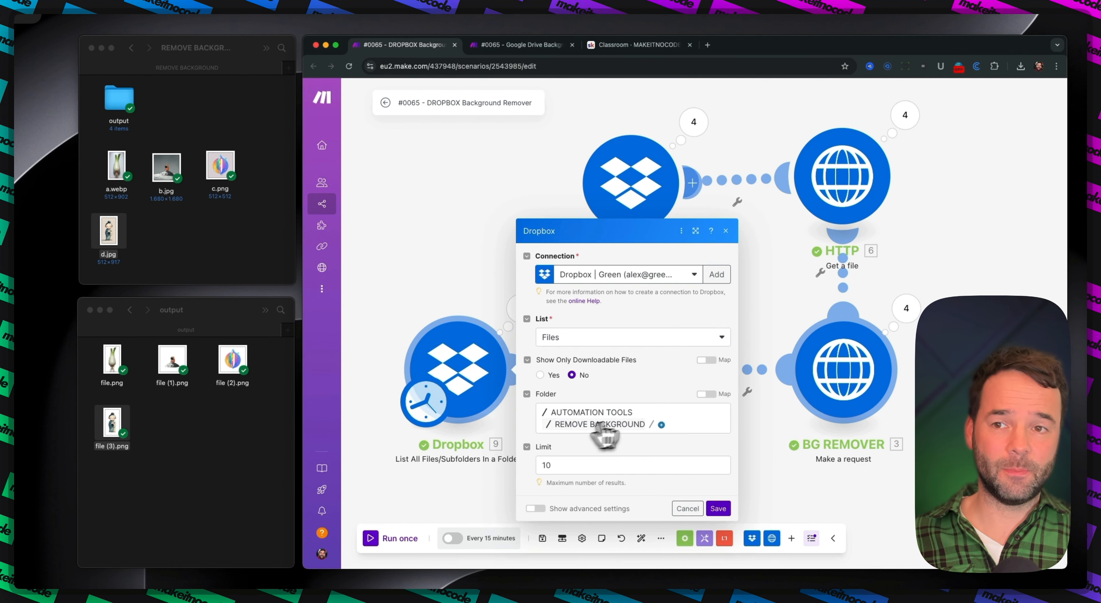
In Finder, check where REMOVE BACKGROUND sits inside AUTOMATION TOOLS, reopen that folder, and close the list module's settings
left_click(229, 113)
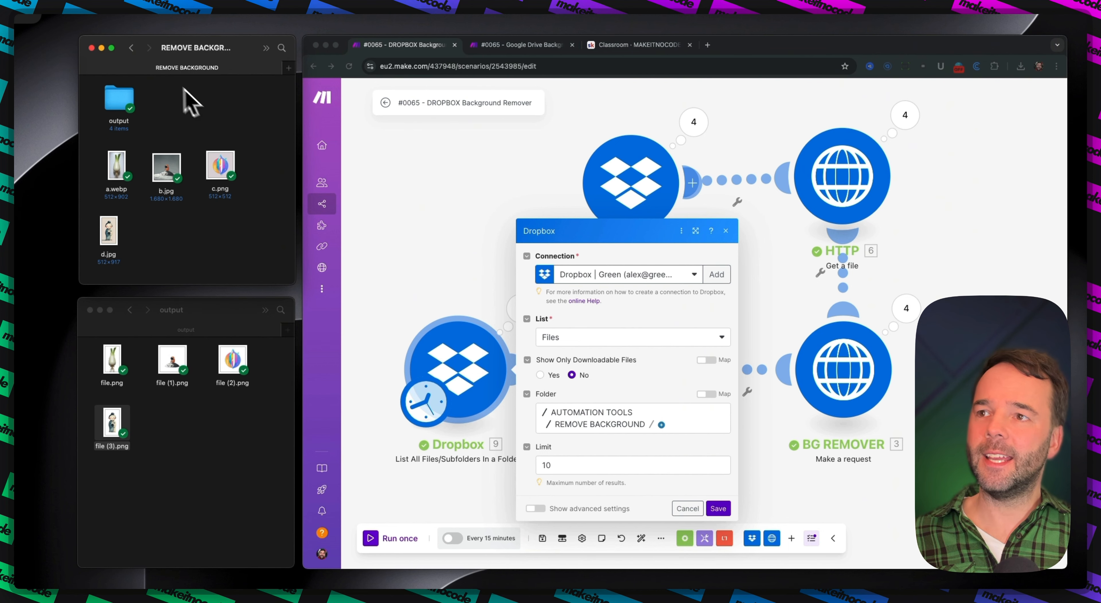
left_click(132, 48)
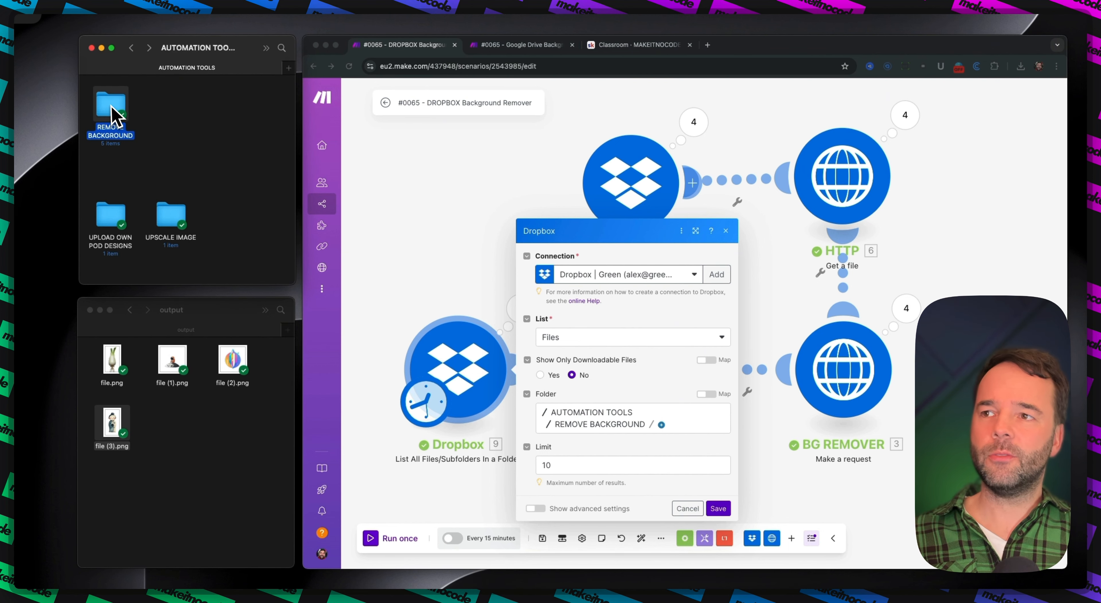
mouse_move(112, 112)
left_mouse_down()
mouse_move(203, 138)
mouse_move(128, 122)
left_mouse_up()
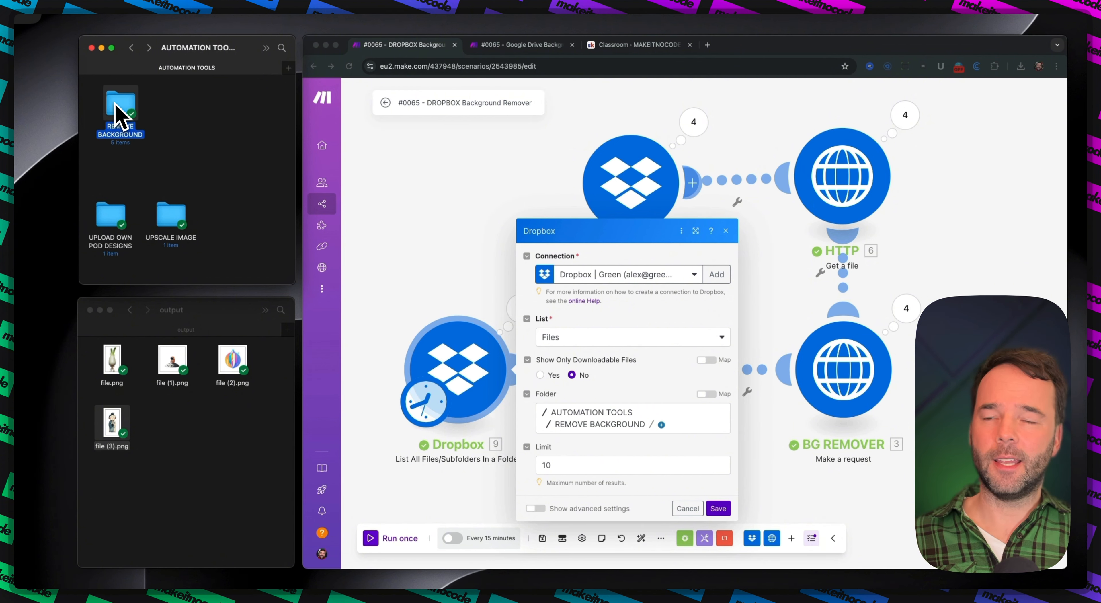
double_click(122, 115)
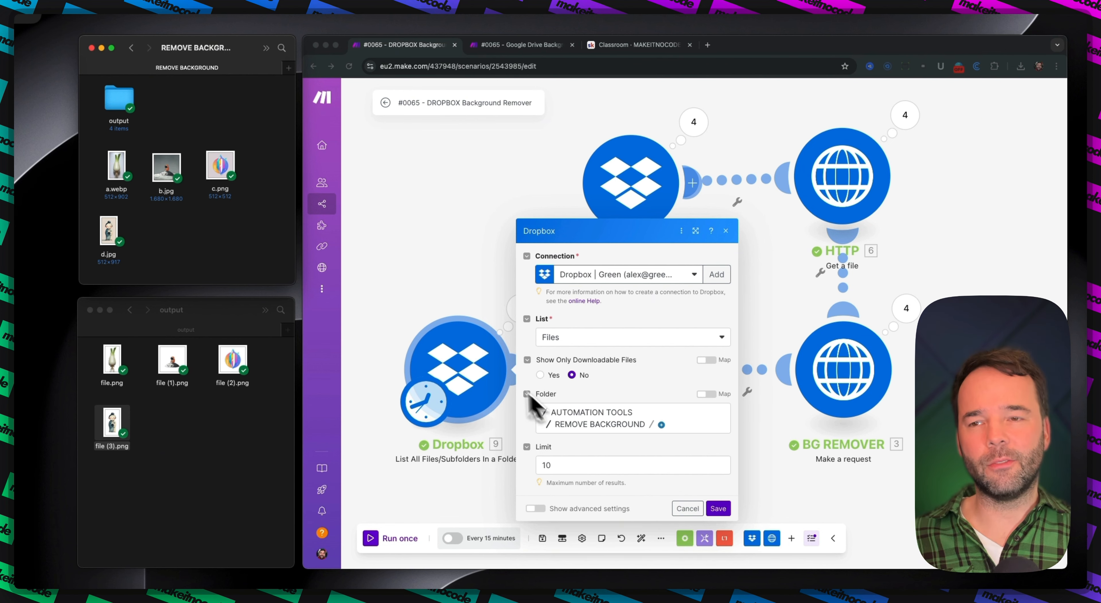
left_click(479, 329)
left_click(517, 383)
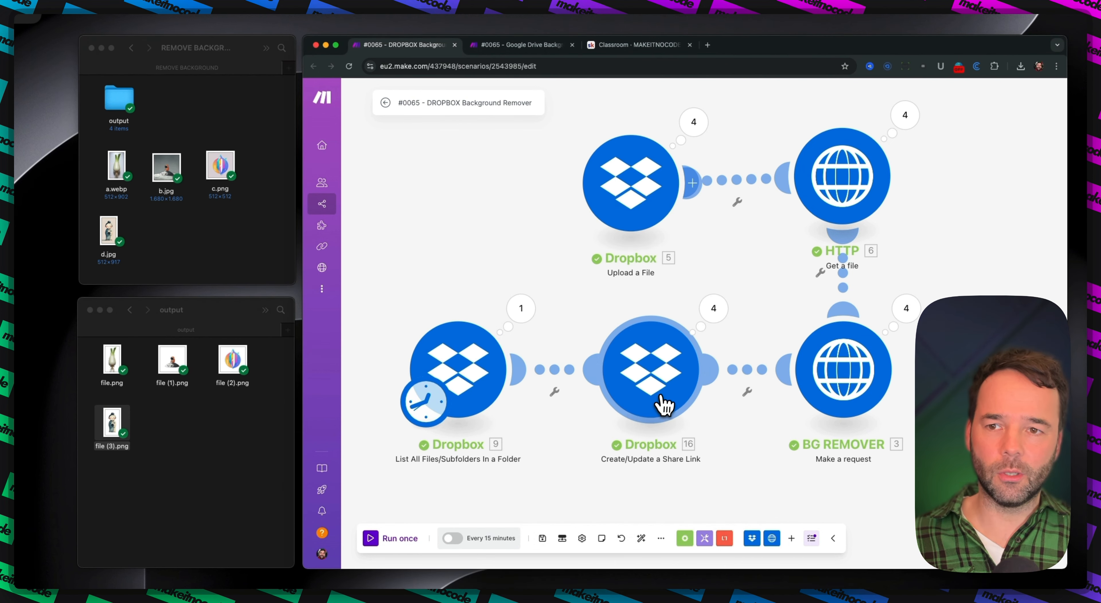
Examine the File Path mapping in the Create/Update a Share Link module's settings
left_click(648, 371)
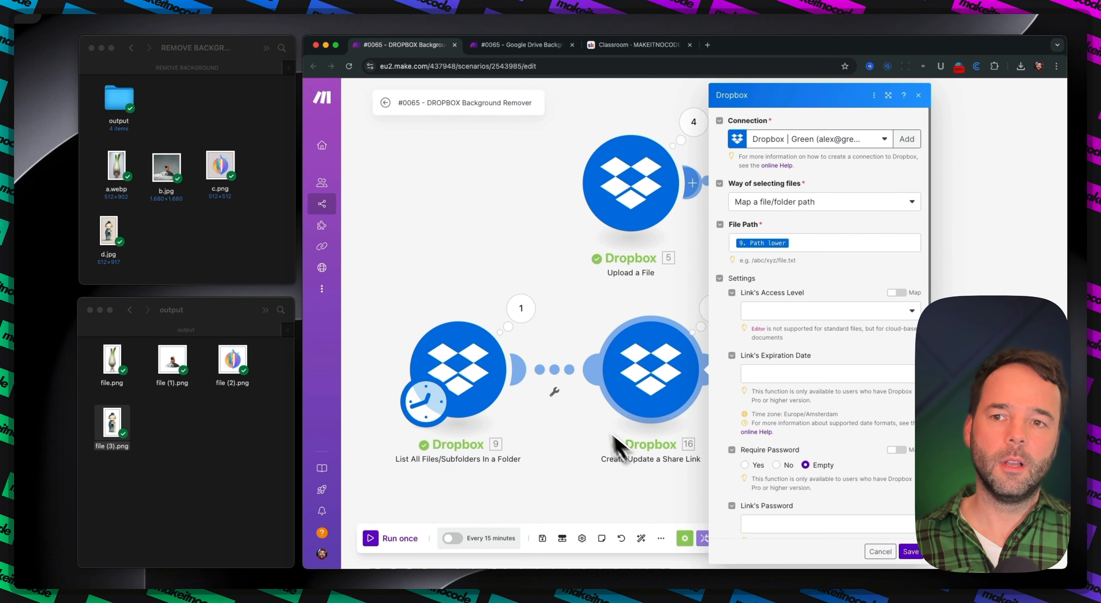
left_click(660, 479)
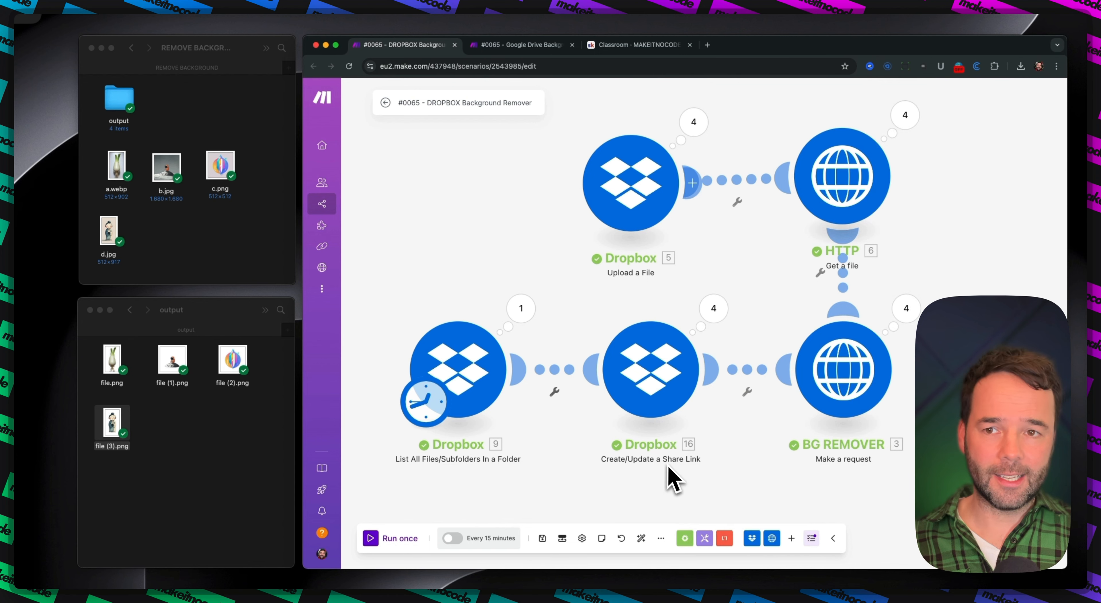
left_click(655, 397)
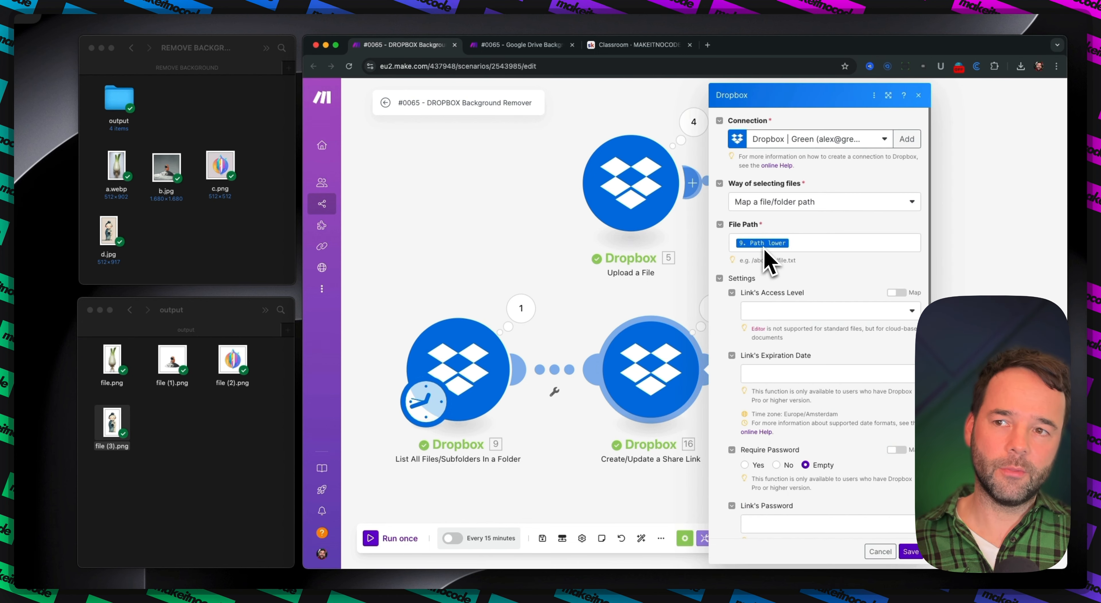
Examine the Path lower value for a.webp in the list module's output and compare it with the share link module's File Path
left_click(521, 307)
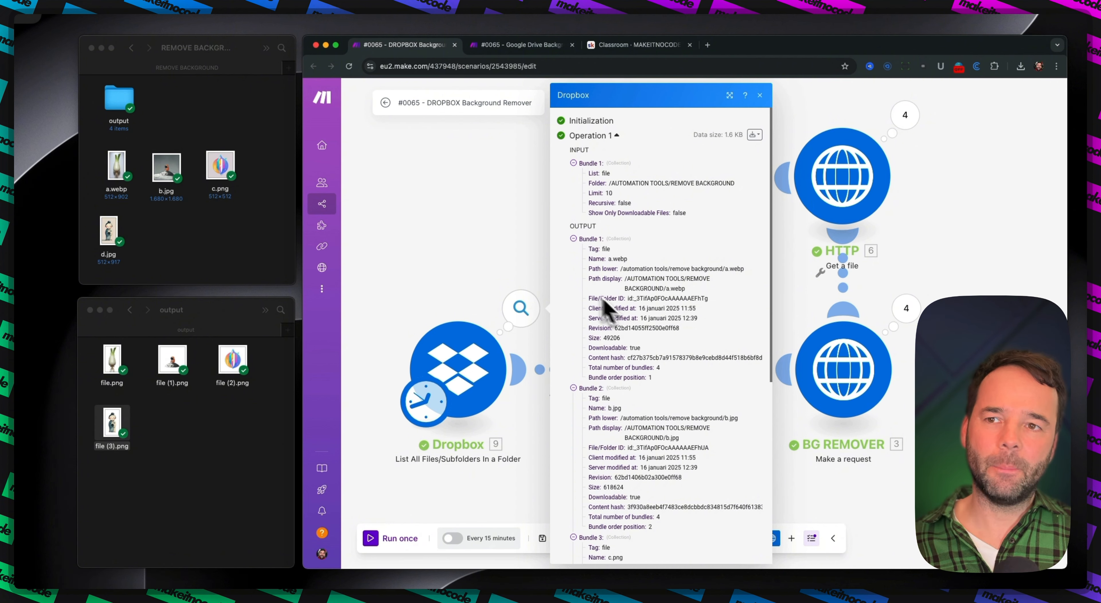
left_click(506, 255)
left_click(521, 307)
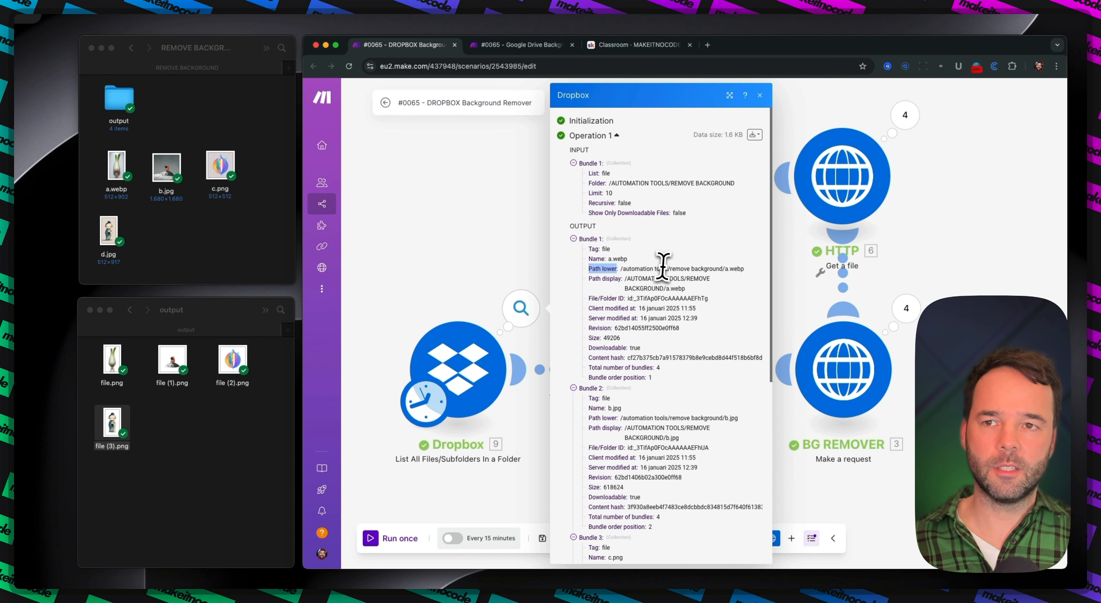
left_click_drag(624, 270, 737, 266)
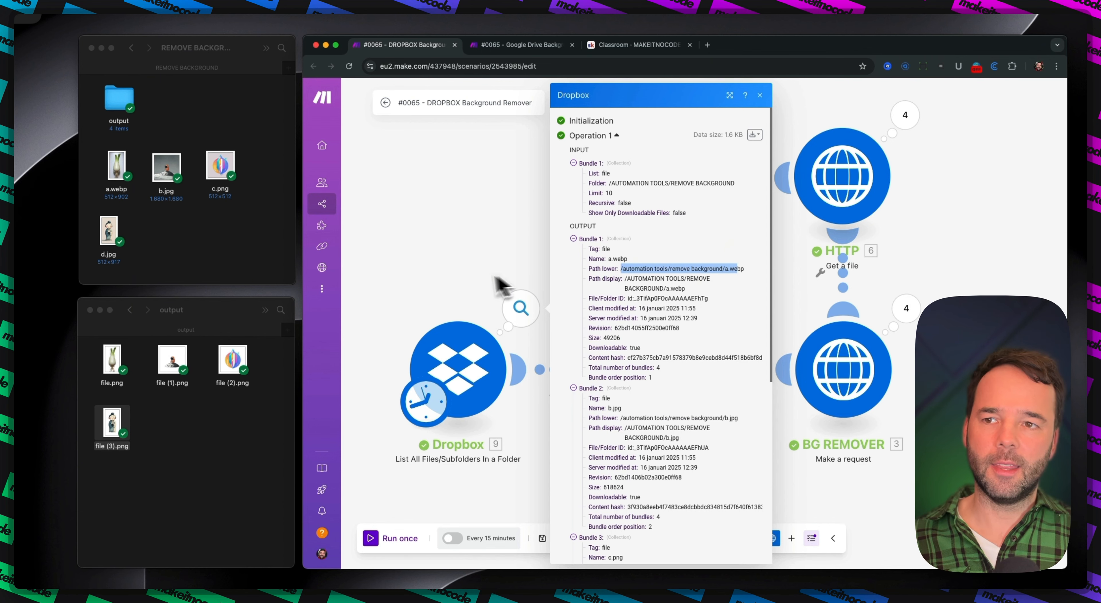
left_click(504, 284)
left_click(657, 379)
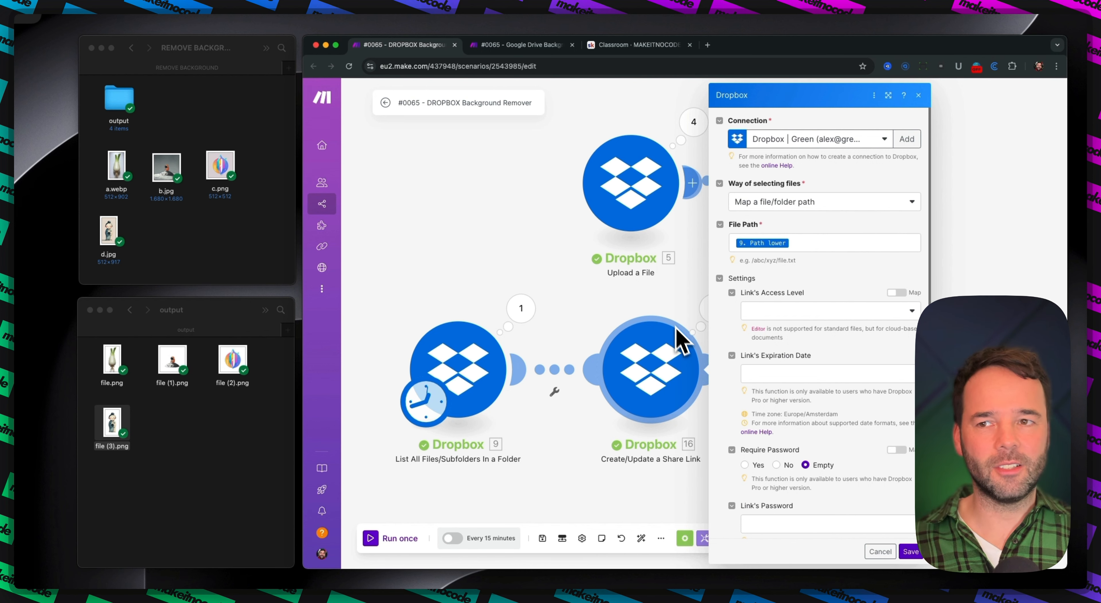
left_click(584, 258)
Open the BG REMOVER request module's settings and examine the name and value of its API-key header
left_click_drag(903, 491, 722, 461)
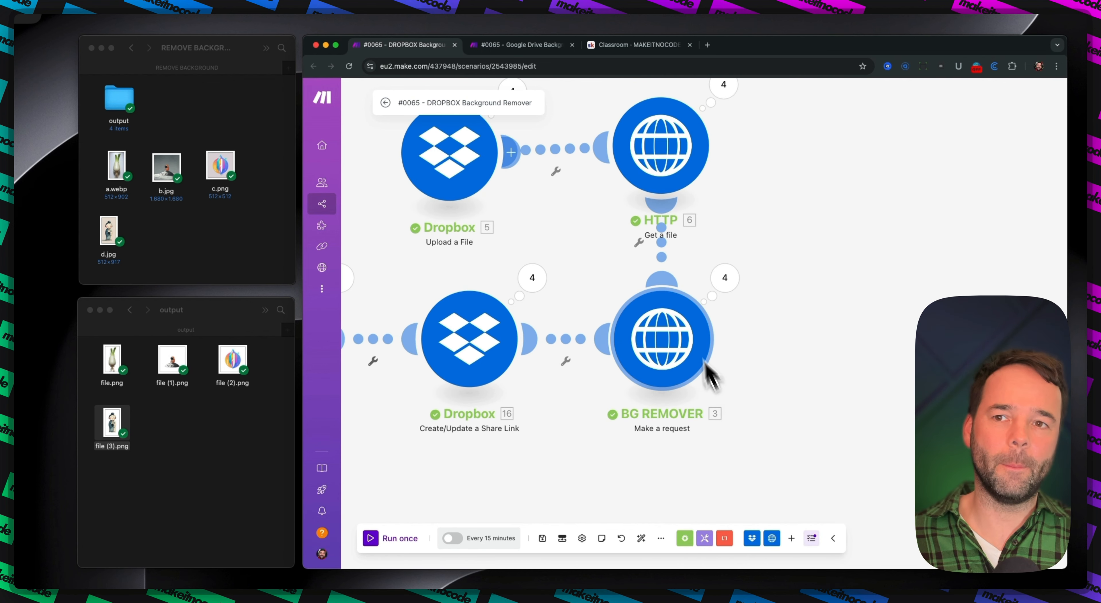
left_click(678, 357)
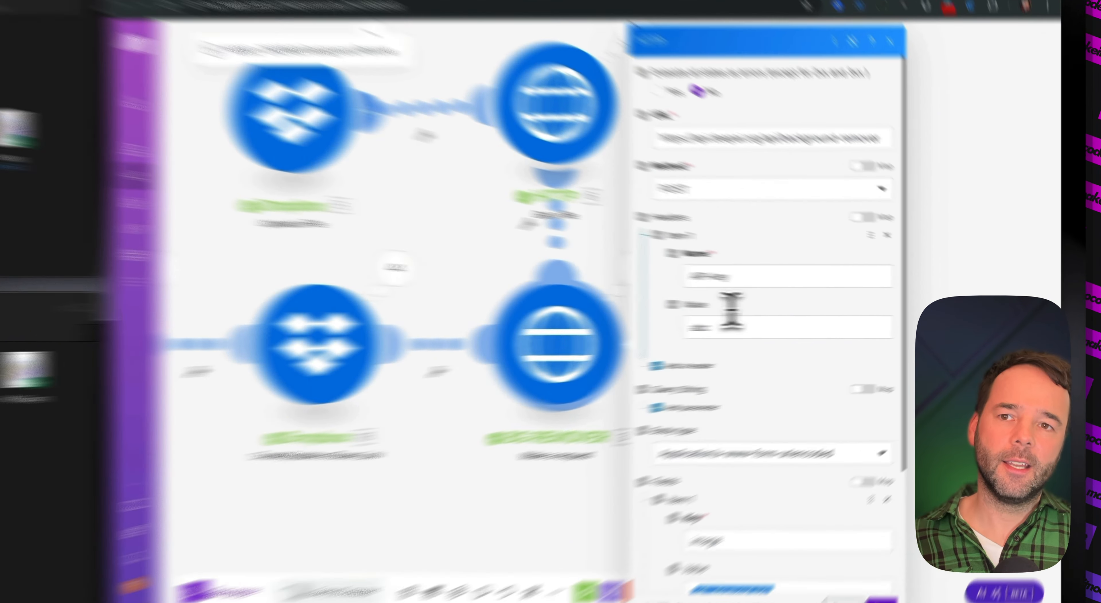
left_click_drag(806, 287, 757, 285)
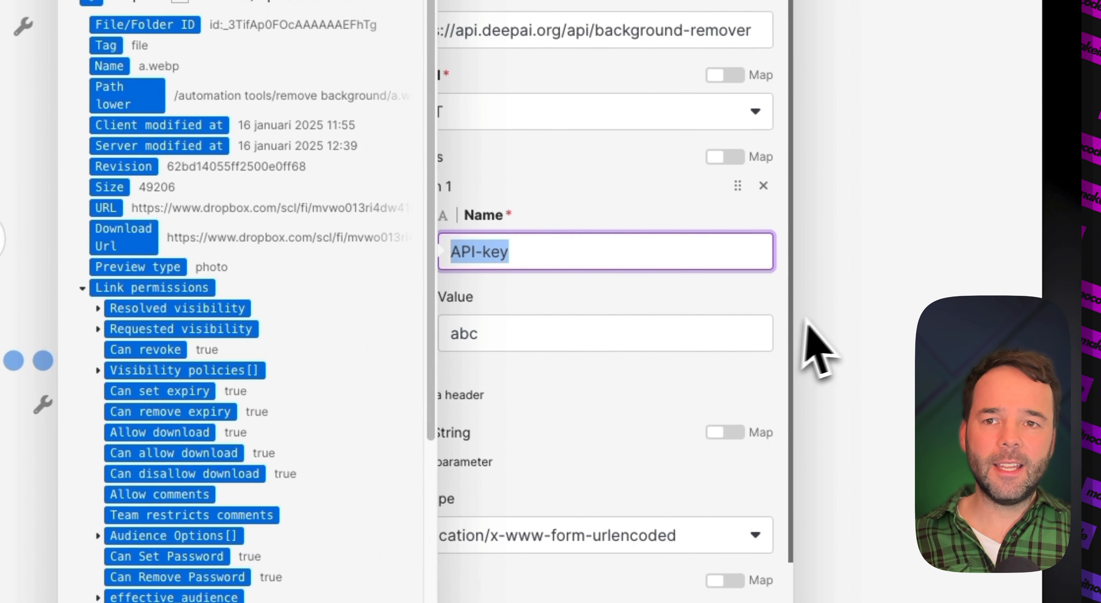
left_click(949, 320)
left_click_drag(496, 335, 428, 327)
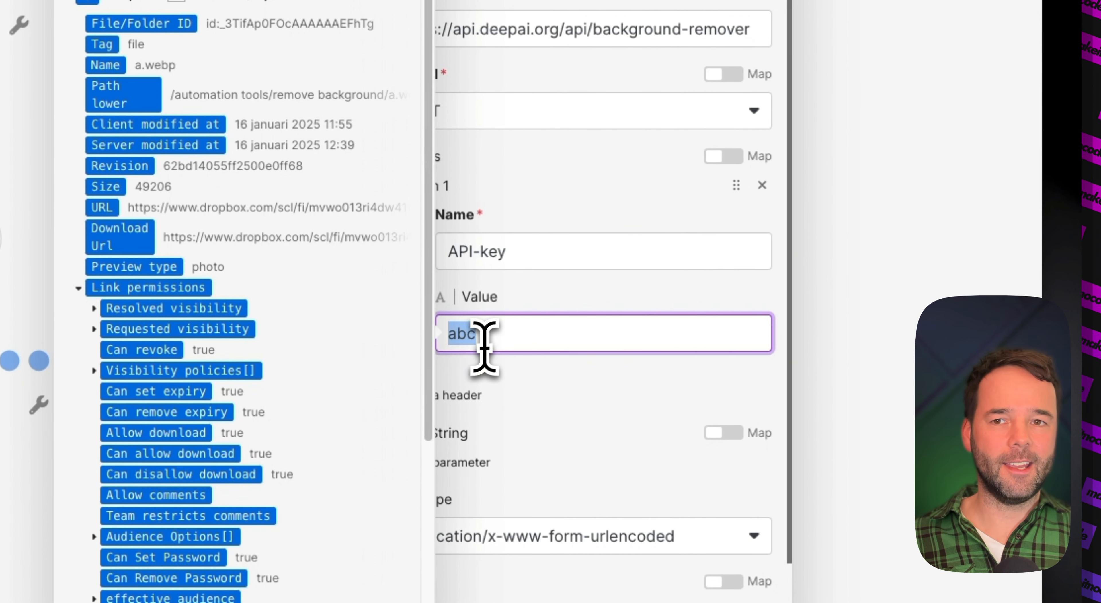
left_click(504, 339)
double_click(482, 335)
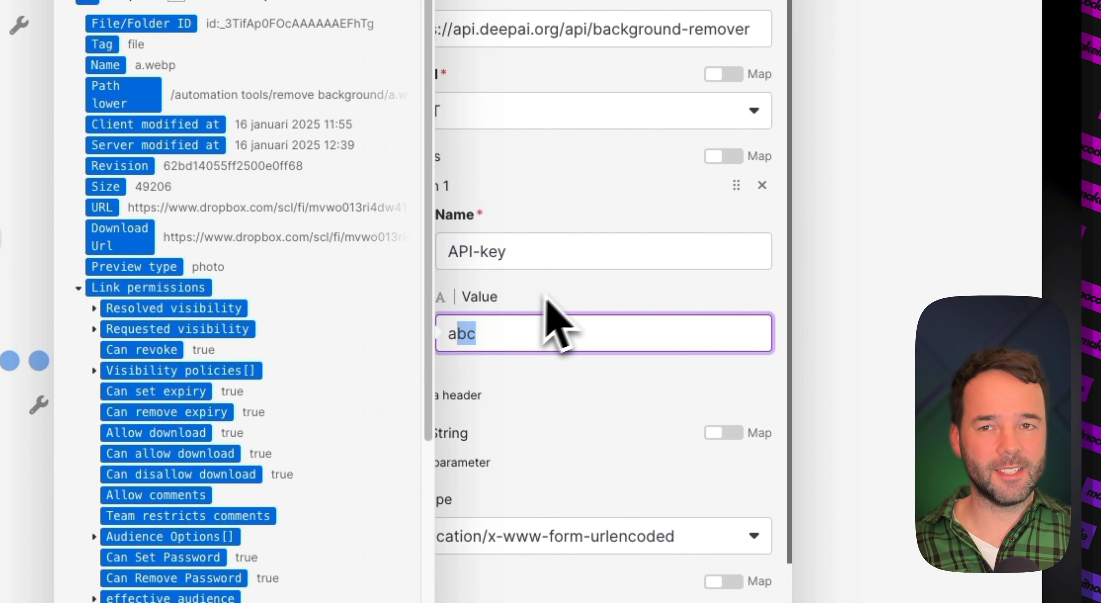
left_click(546, 303)
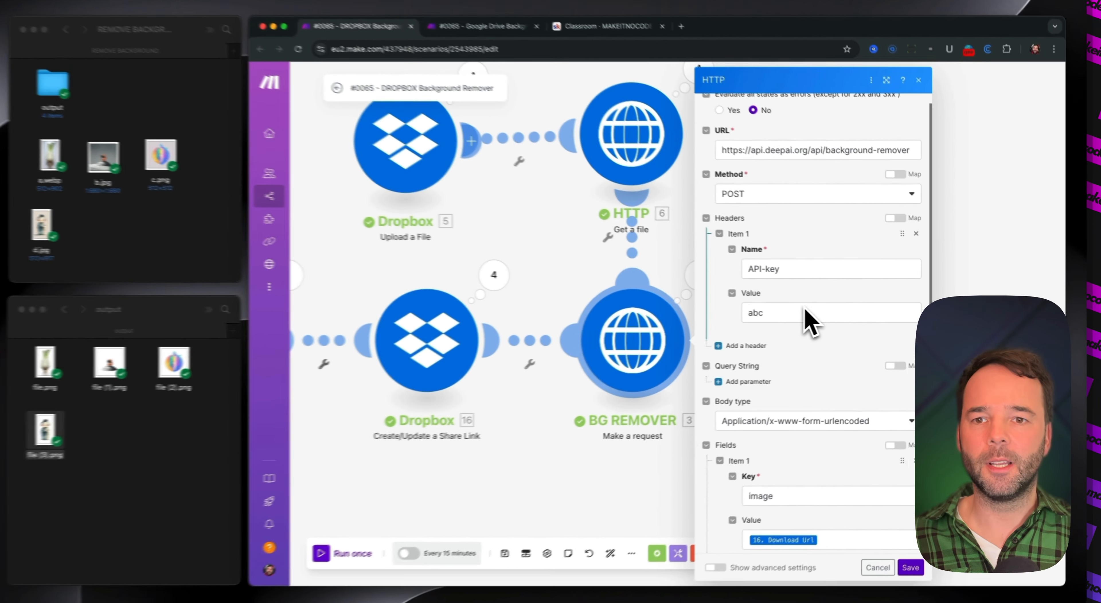
Examine the BG REMOVER request's image field mapping and its DeepAI background-remover URL
scroll(551, 329, "down", 3)
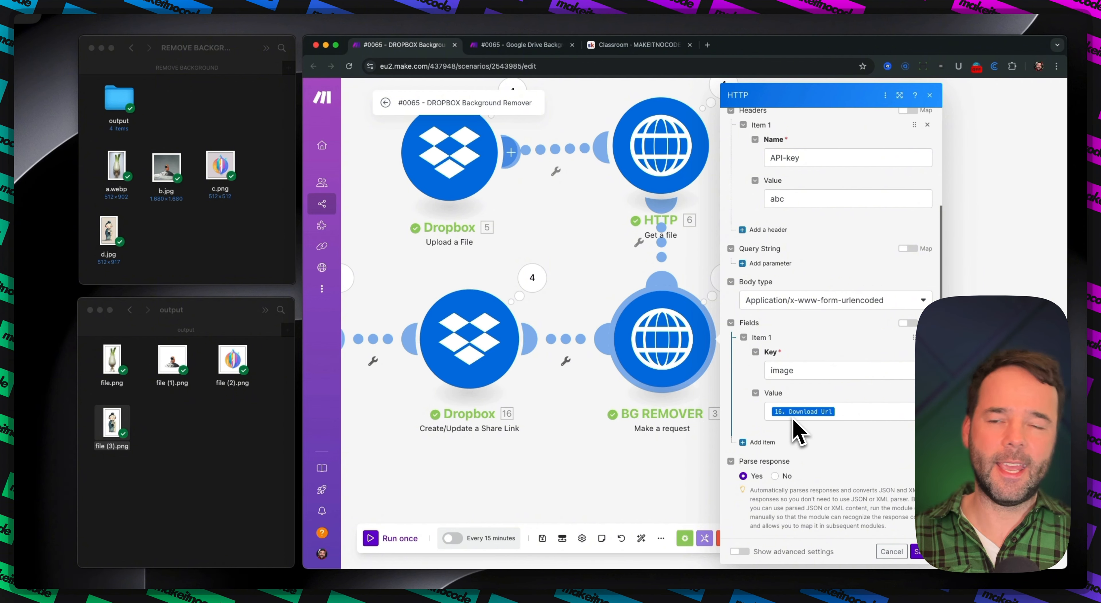
scroll(798, 257, "up", 5)
left_click(826, 174)
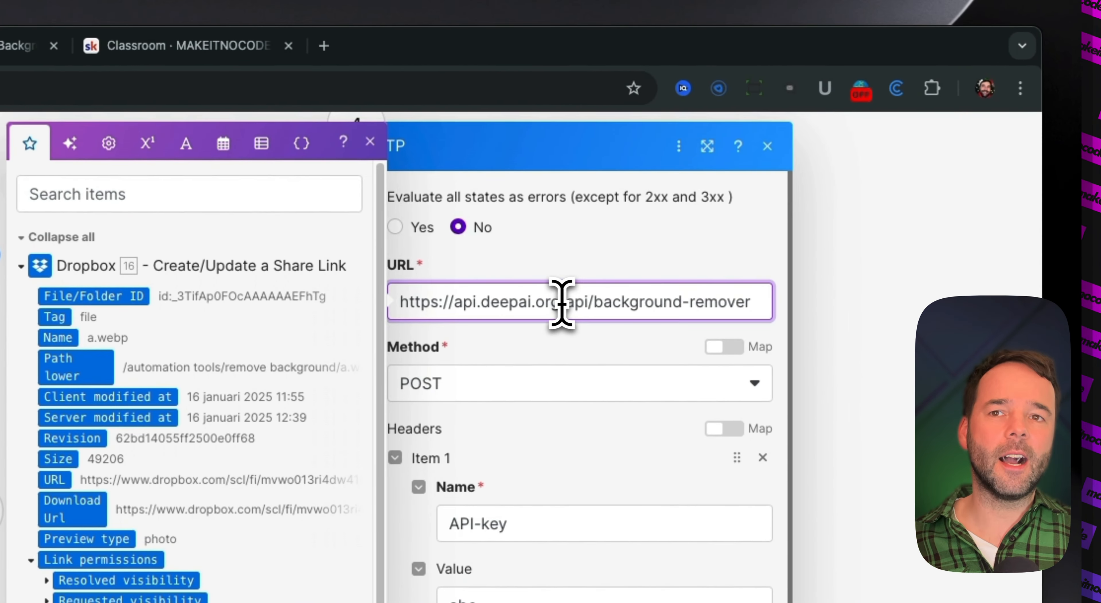
left_click(614, 364)
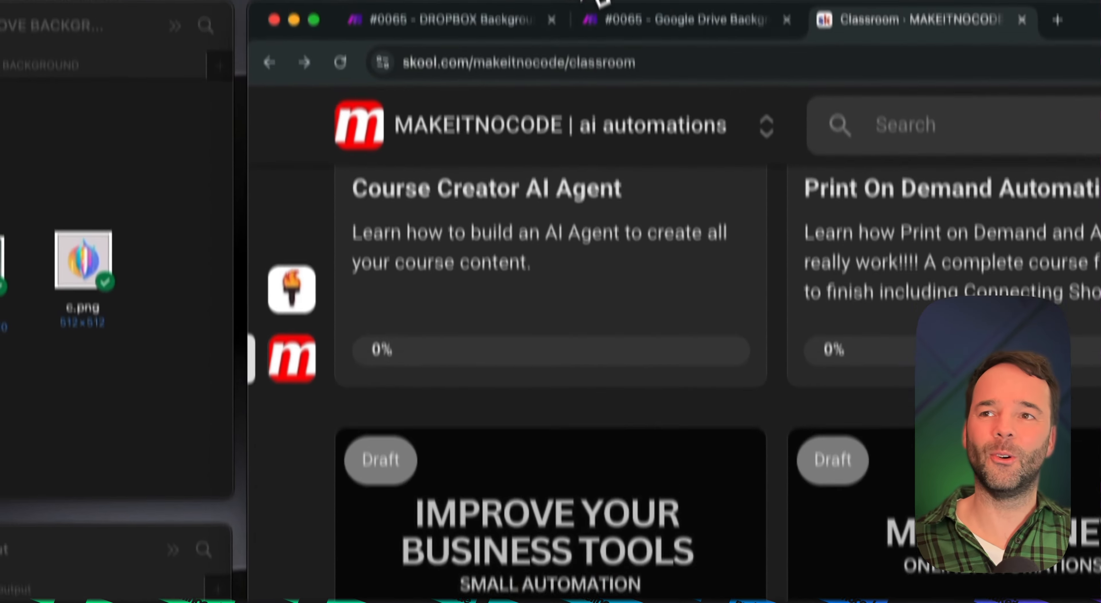
Switch from the classroom page to the Google Drive Background Remover scenario
left_click(498, 81)
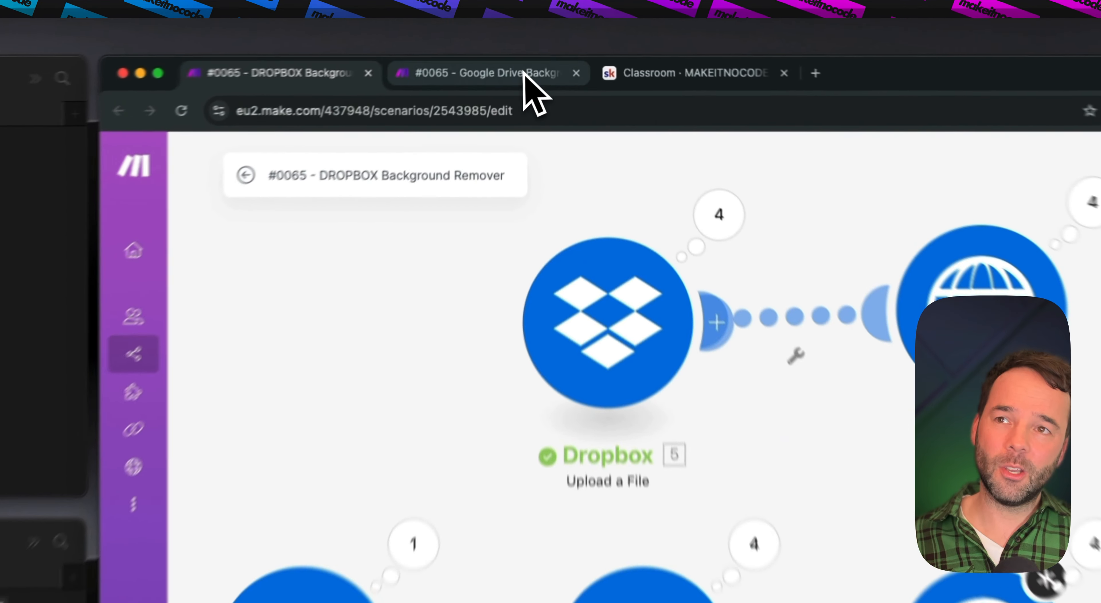
left_click(556, 45)
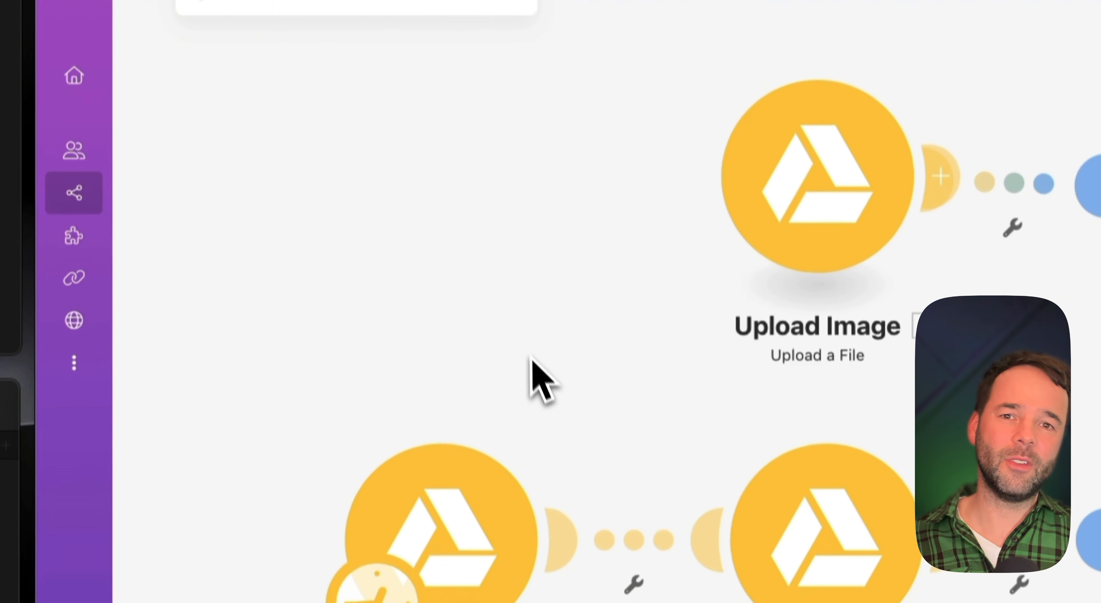